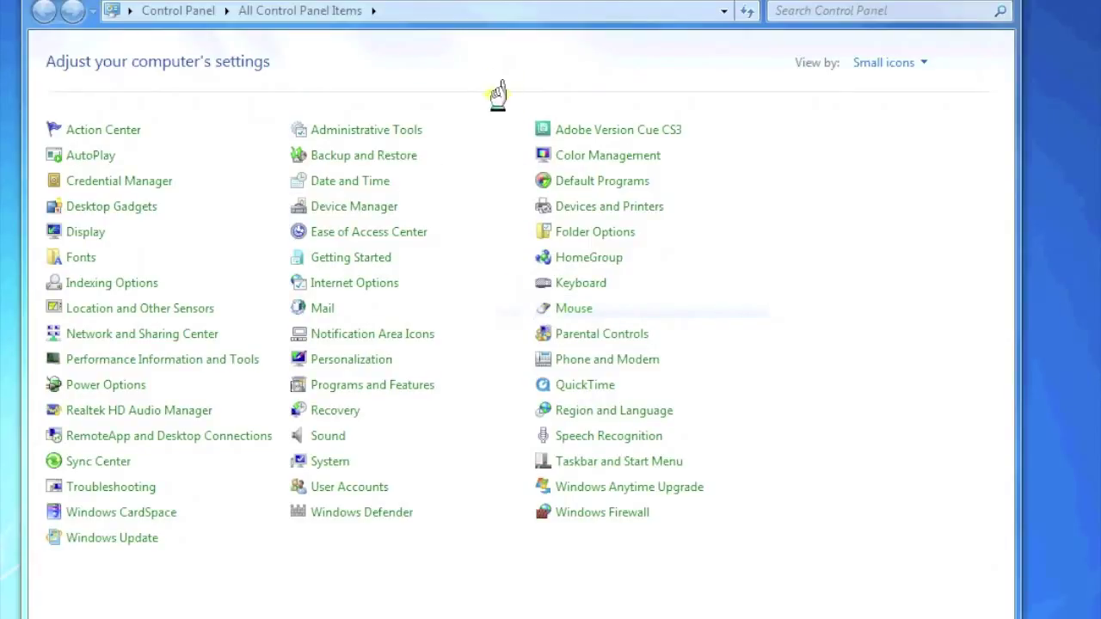
Open Sound's Recording devices list and select the disabled Stereo Mix entry.
click(334, 436)
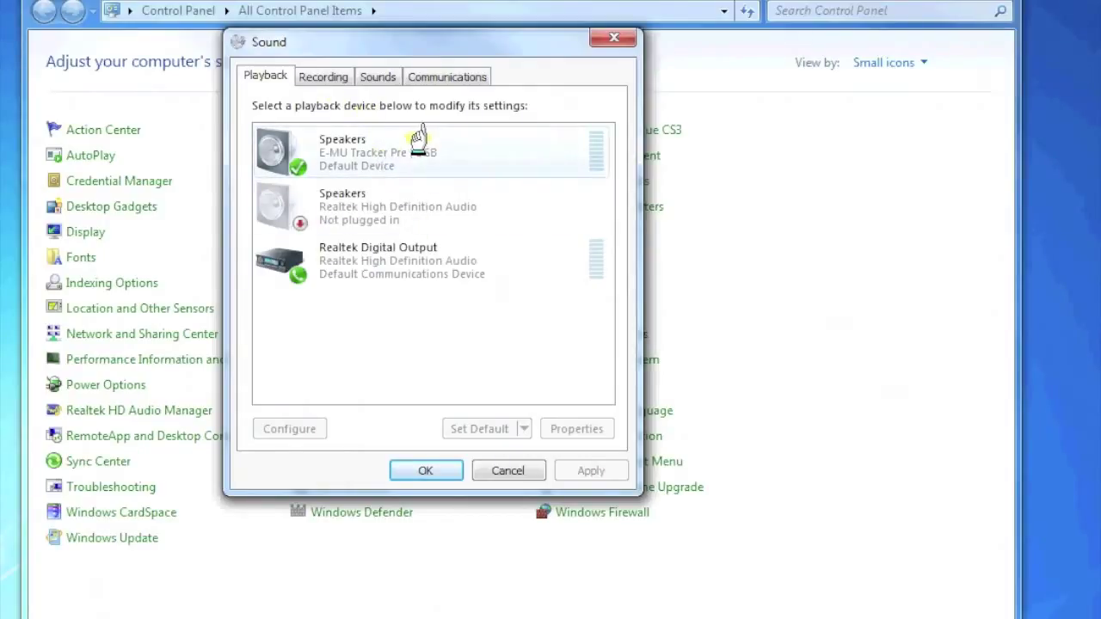
click(320, 79)
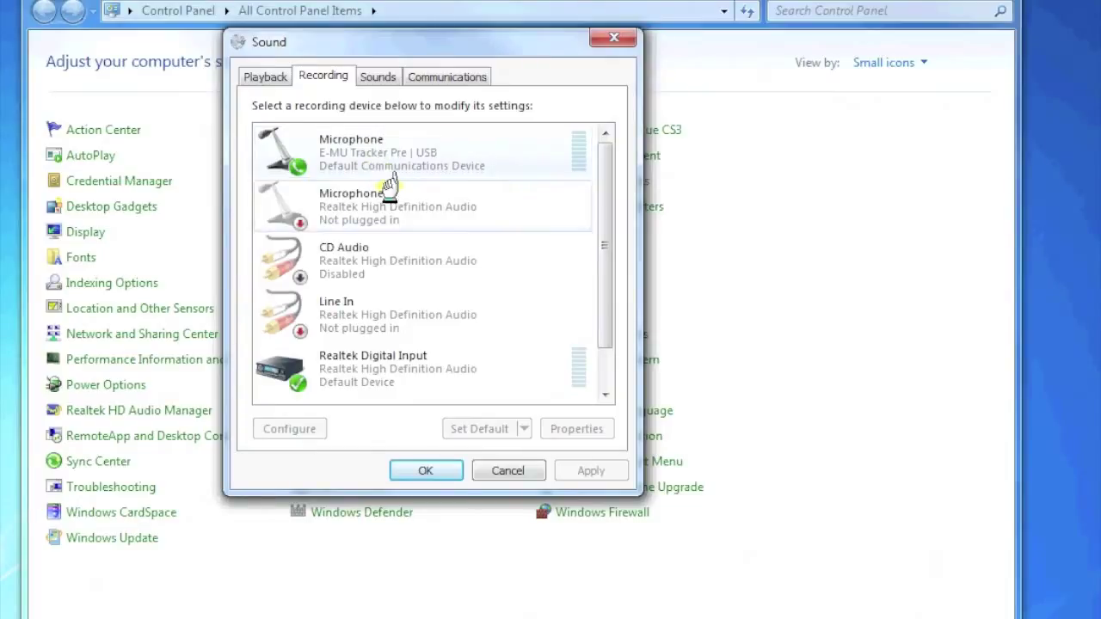
scroll(384, 198, down, 1)
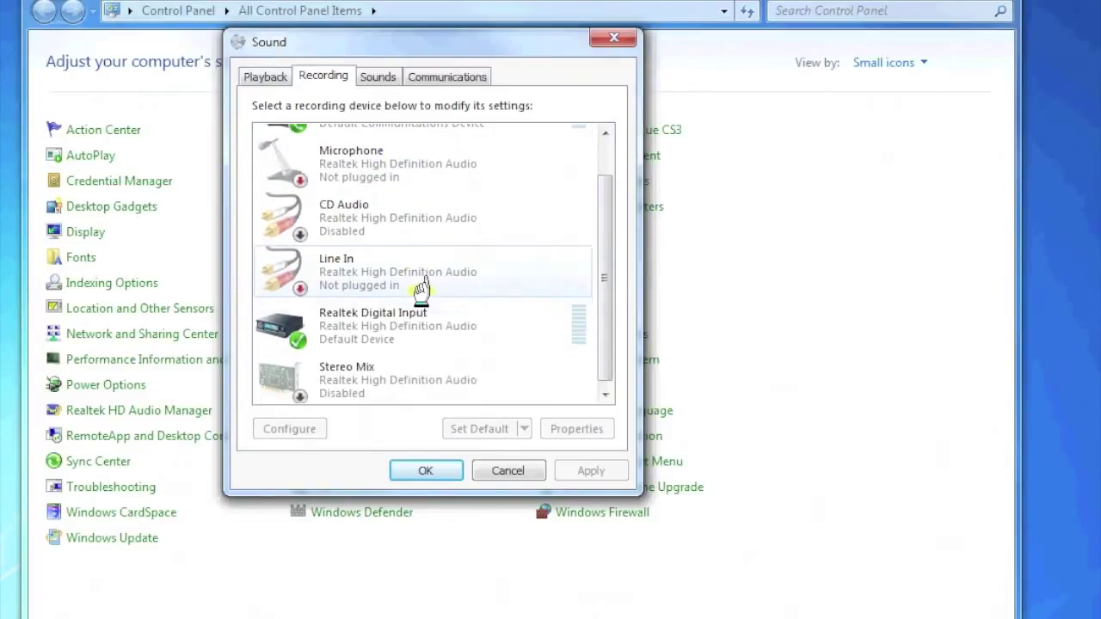
scroll(422, 288, up, 1)
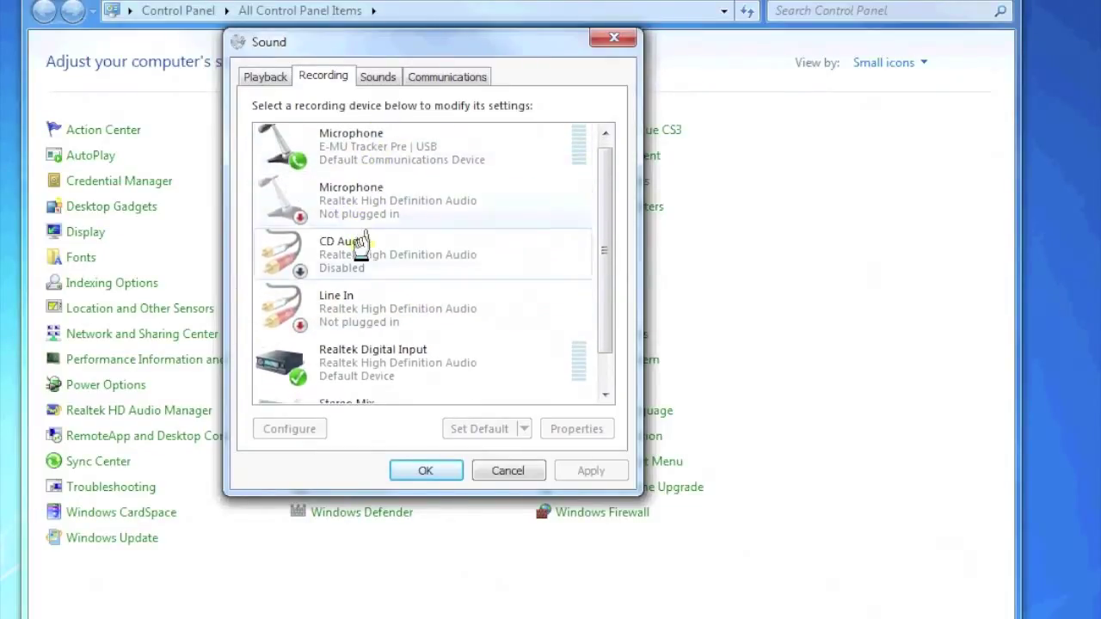
scroll(361, 244, down, 1)
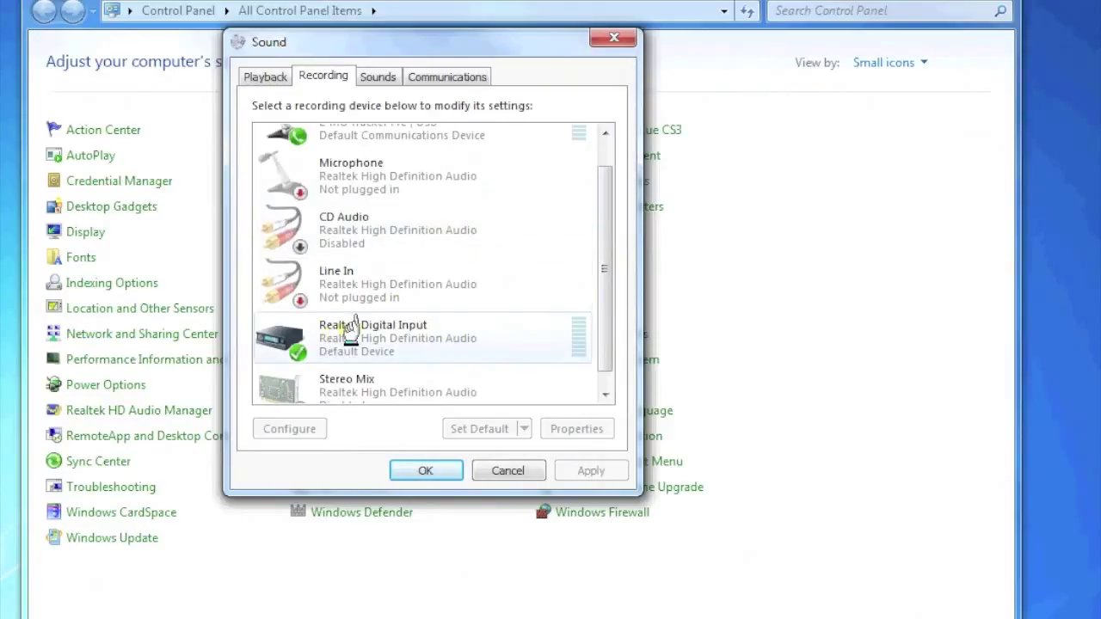
scroll(452, 329, down, 1)
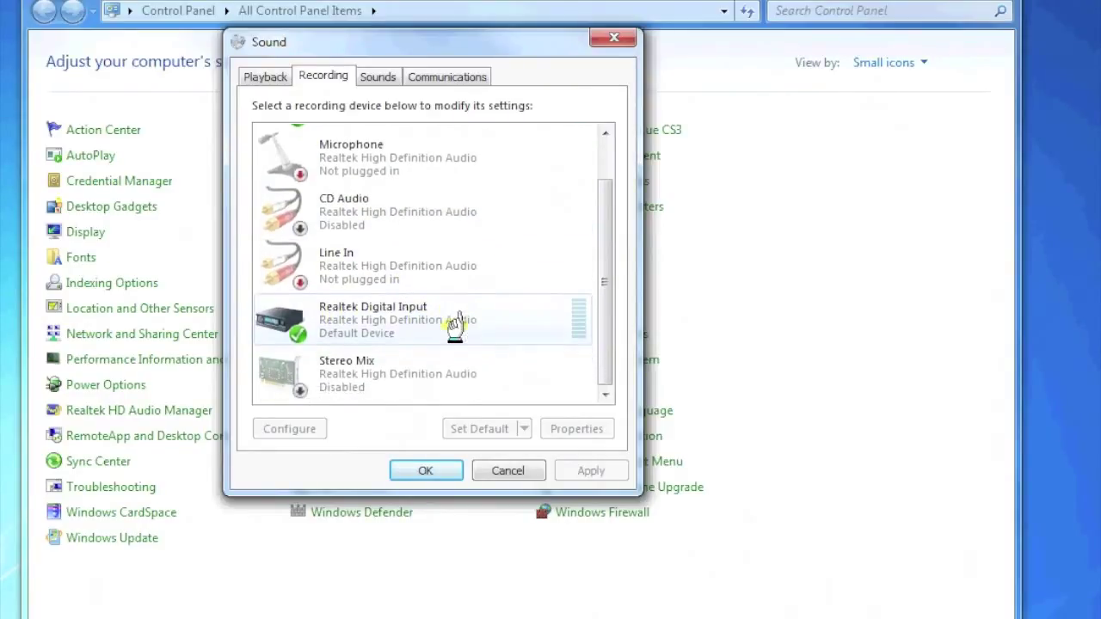
scroll(456, 326, up, 1)
scroll(454, 327, down, 1)
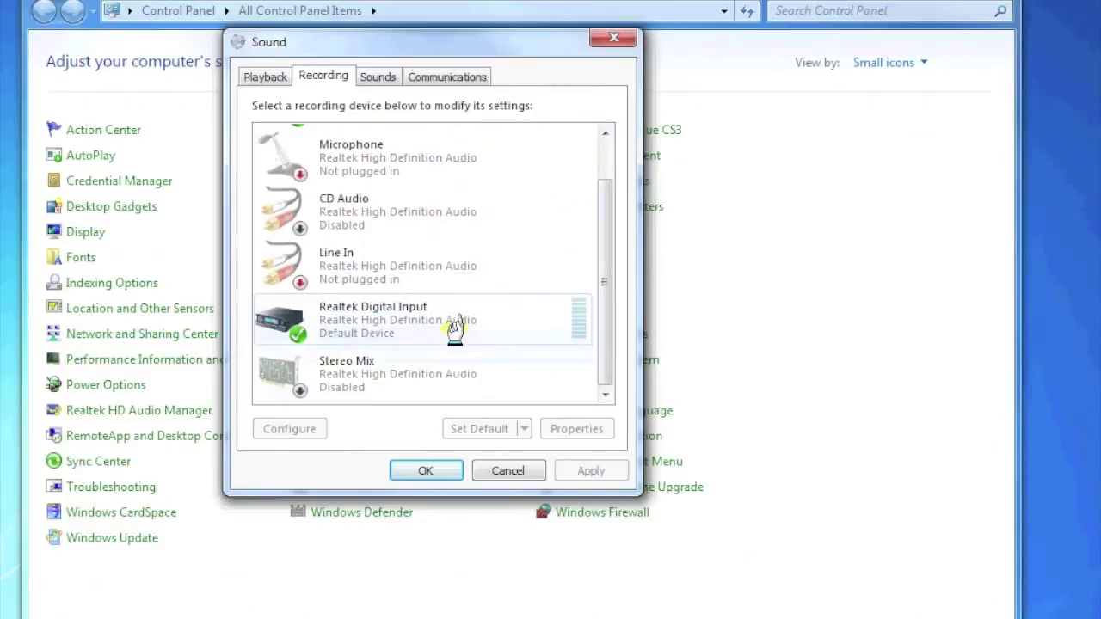
click(380, 366)
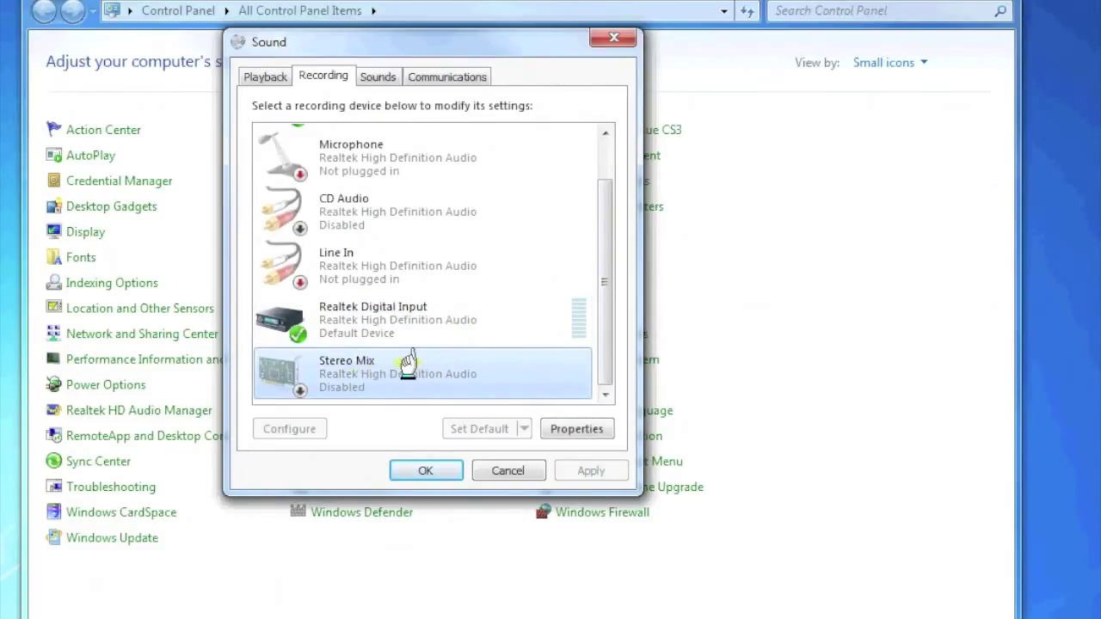
right_click(595, 378)
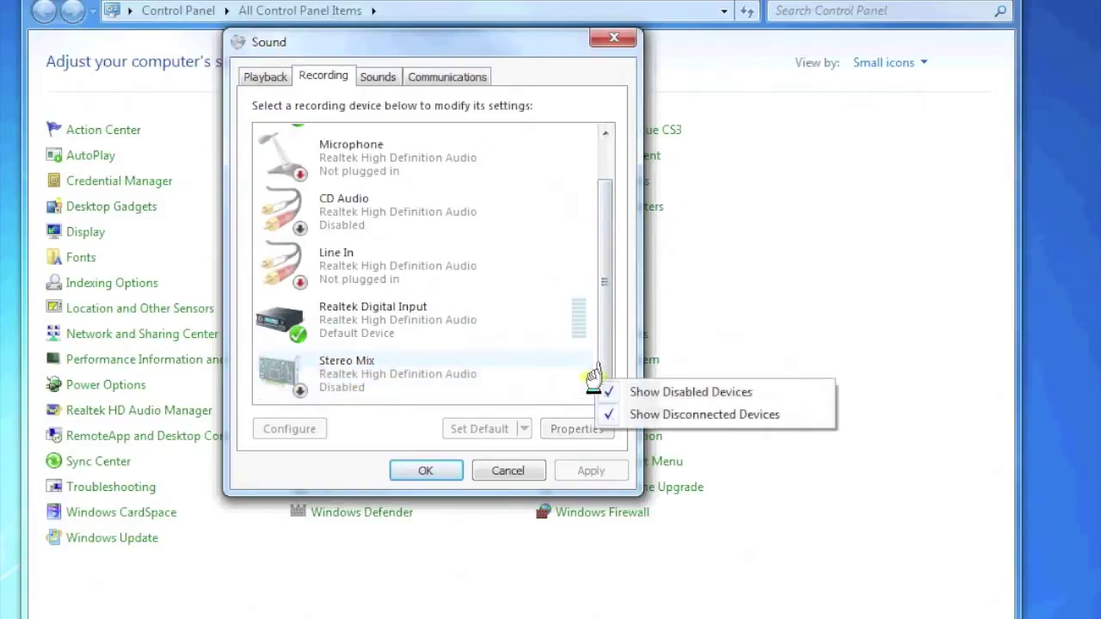
click(631, 392)
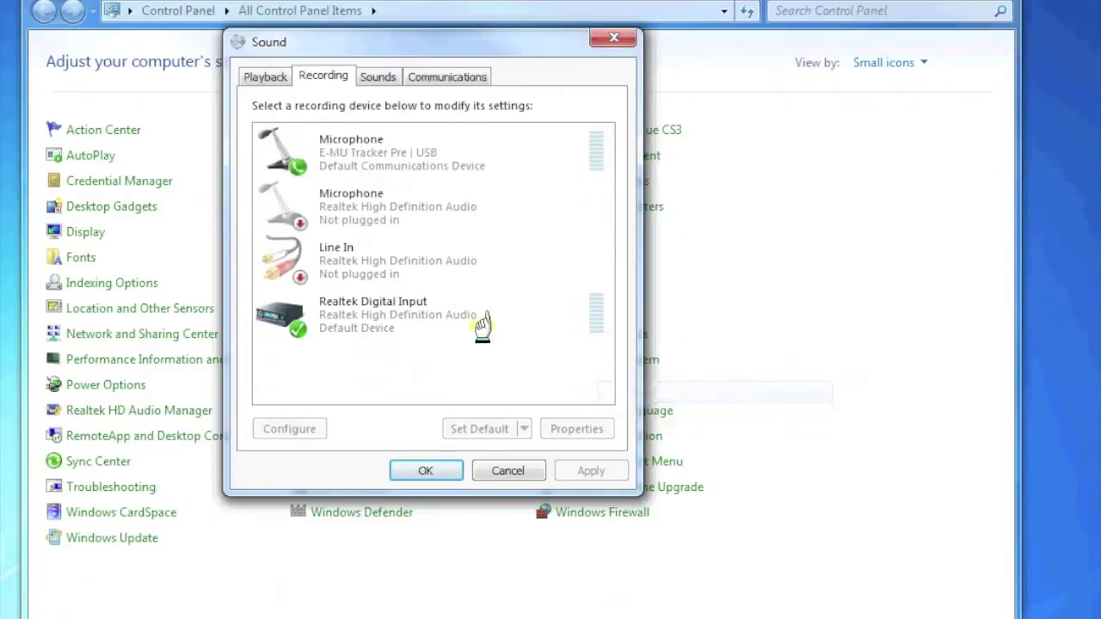
right_click(407, 362)
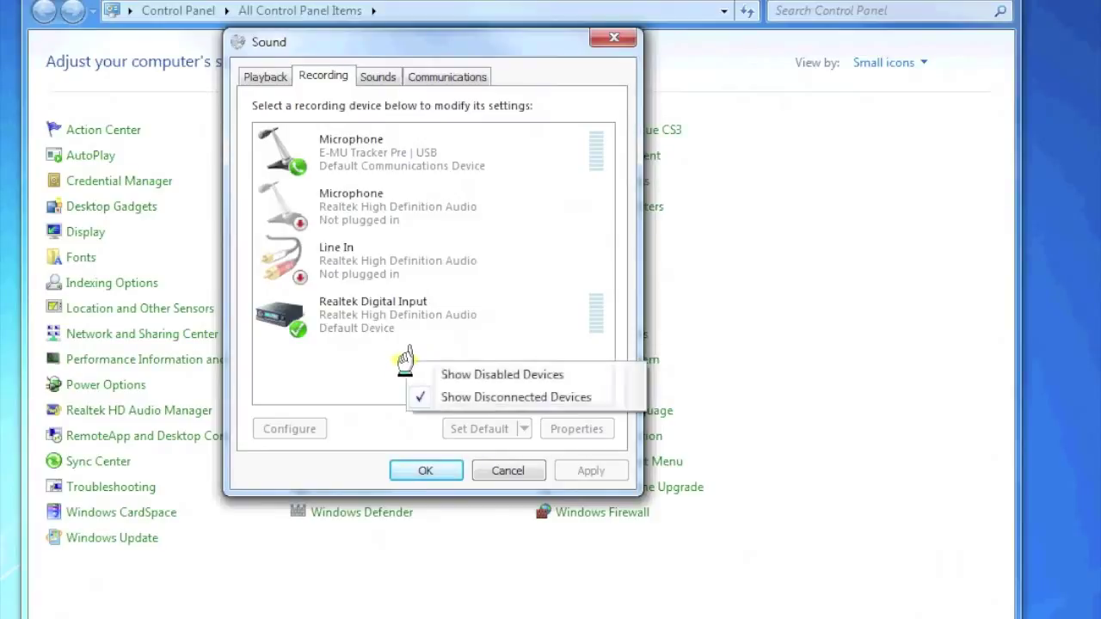
click(472, 372)
scroll(465, 347, down, 1)
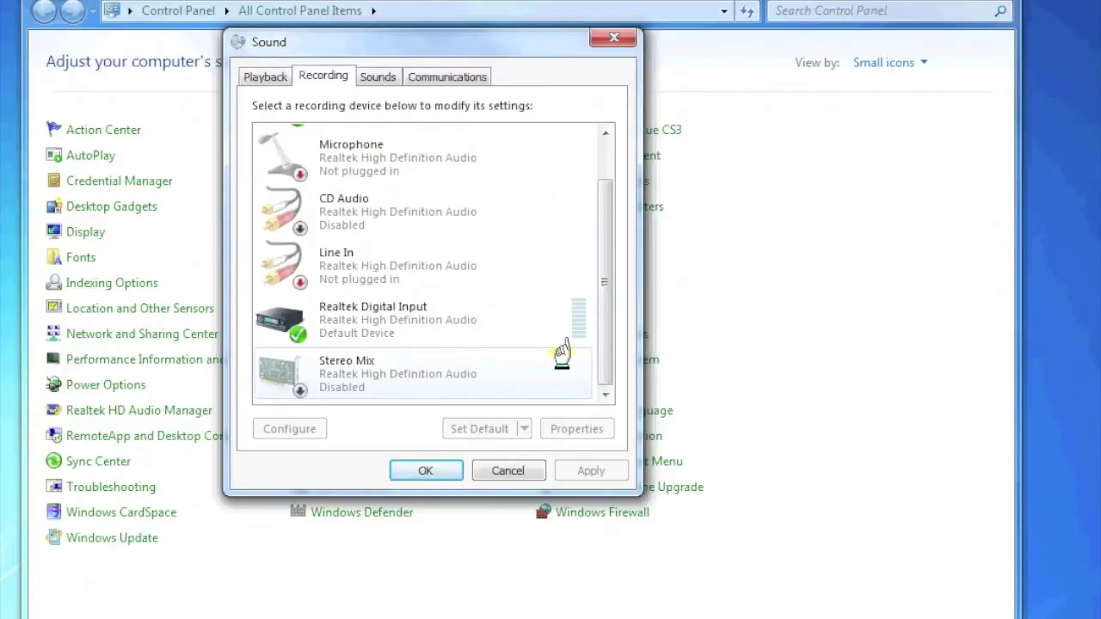
Show disabled devices in the recording list and select Stereo Mix.
right_click(593, 363)
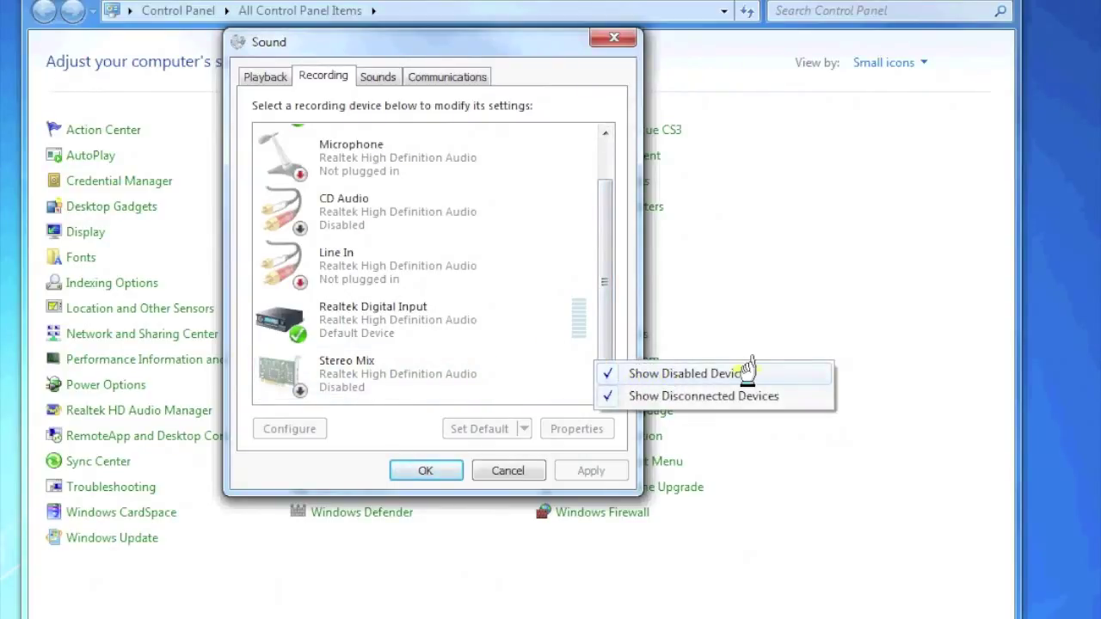
click(602, 373)
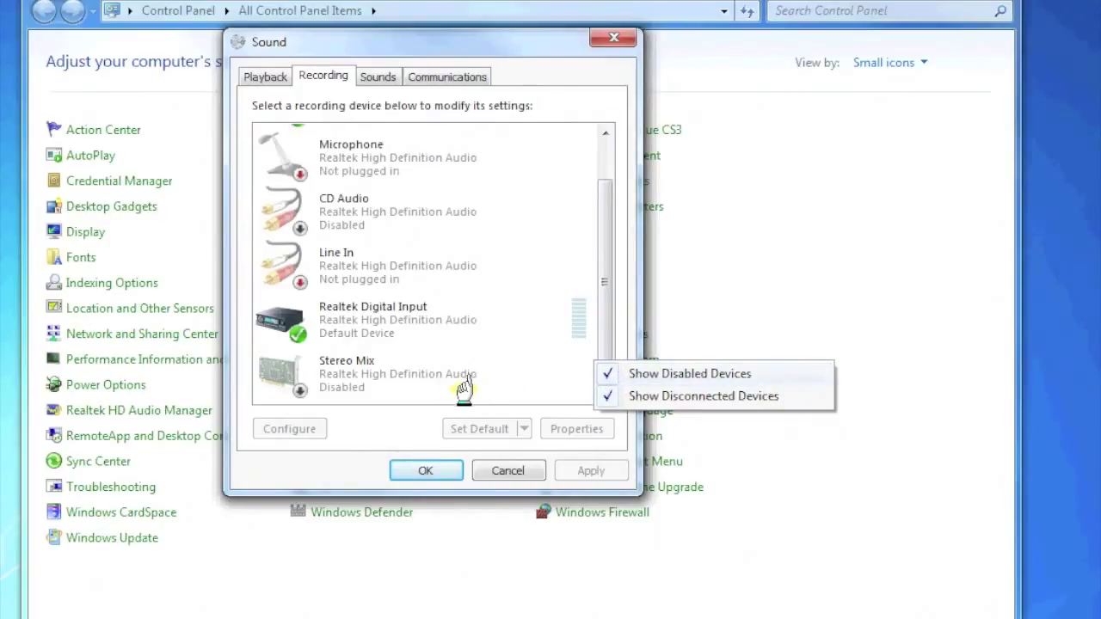
click(433, 378)
Enable Stereo Mix, then set it as the Default Device.
right_click(429, 368)
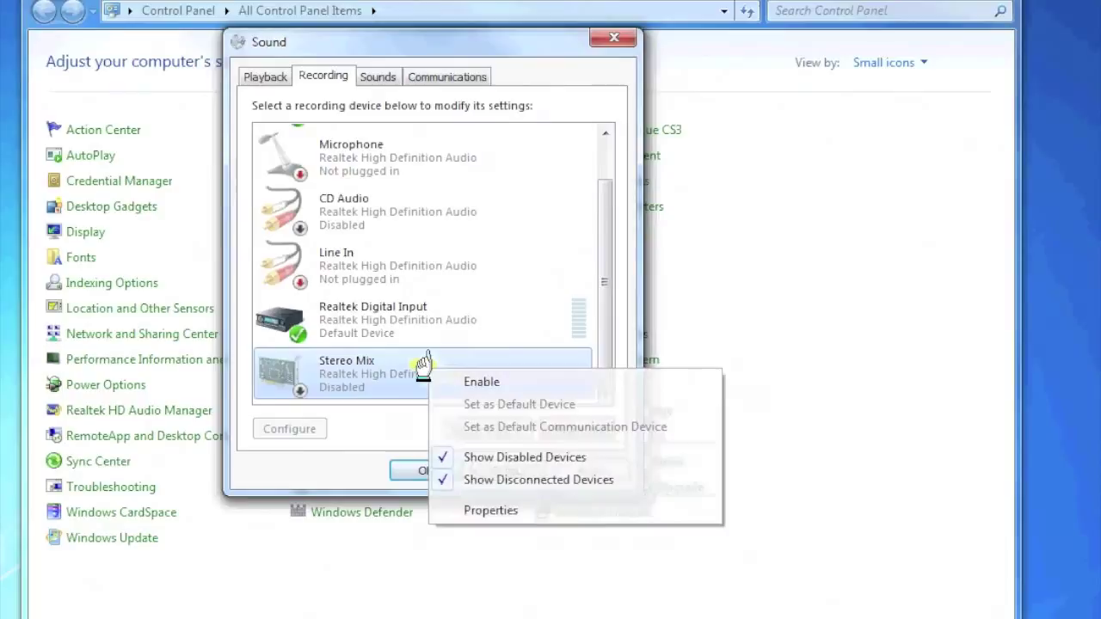
click(475, 379)
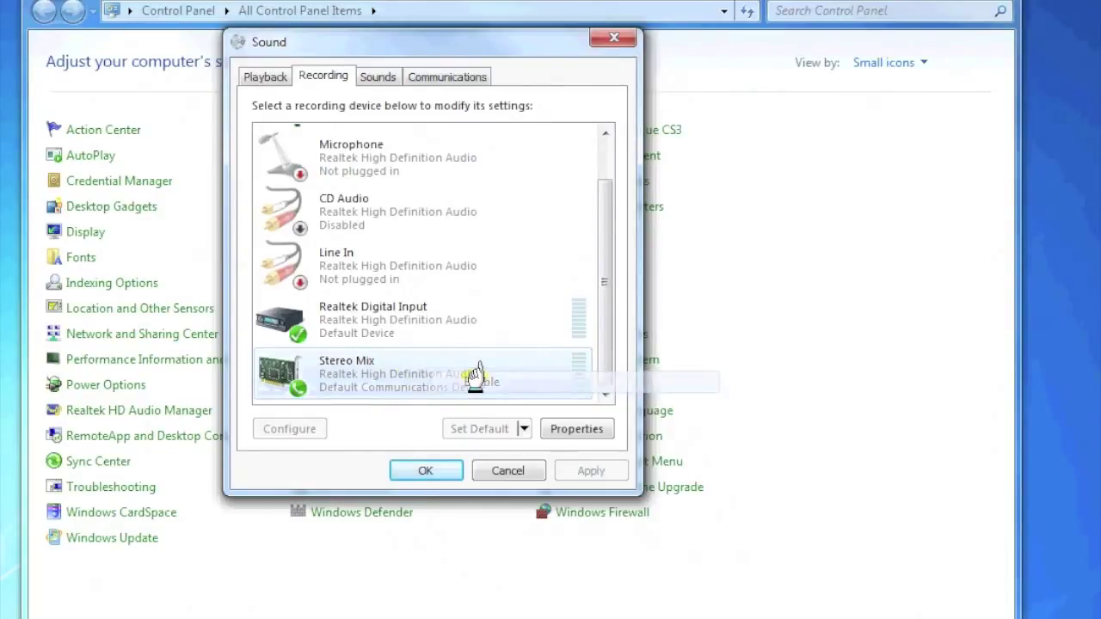
right_click(454, 373)
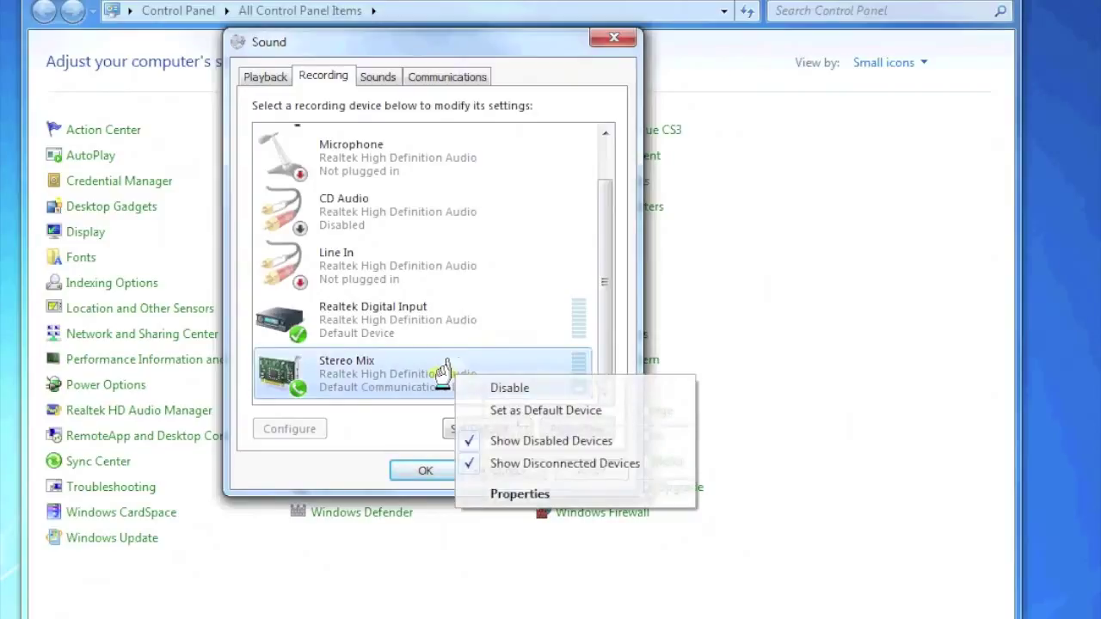
click(525, 410)
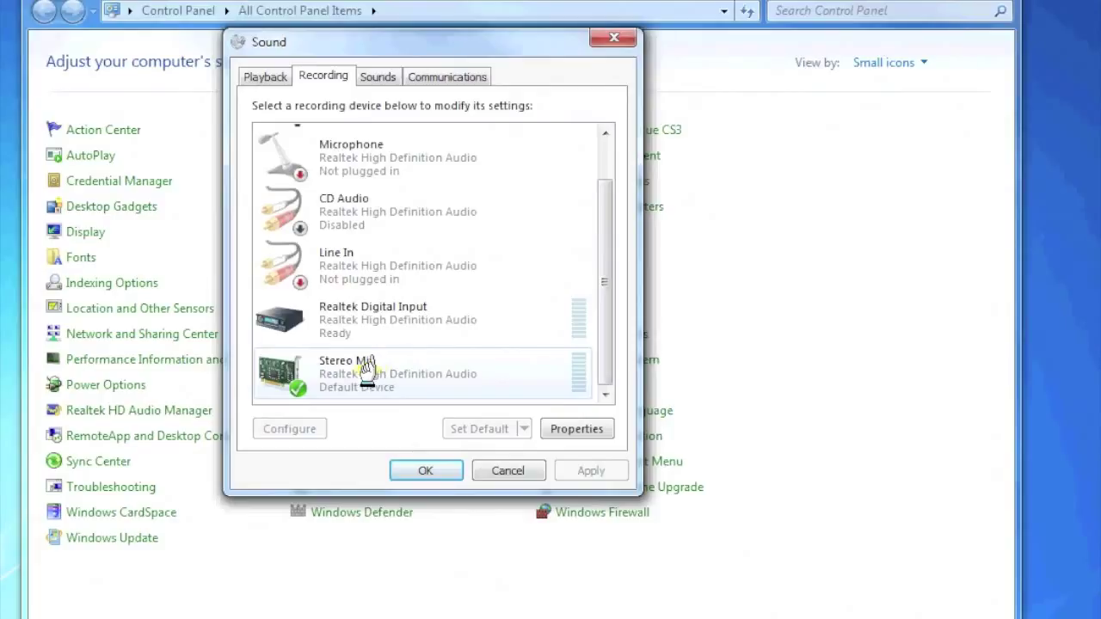
Confirm the Sound dialog with OK and launch SHOUTcast Source from the Start menu.
click(445, 469)
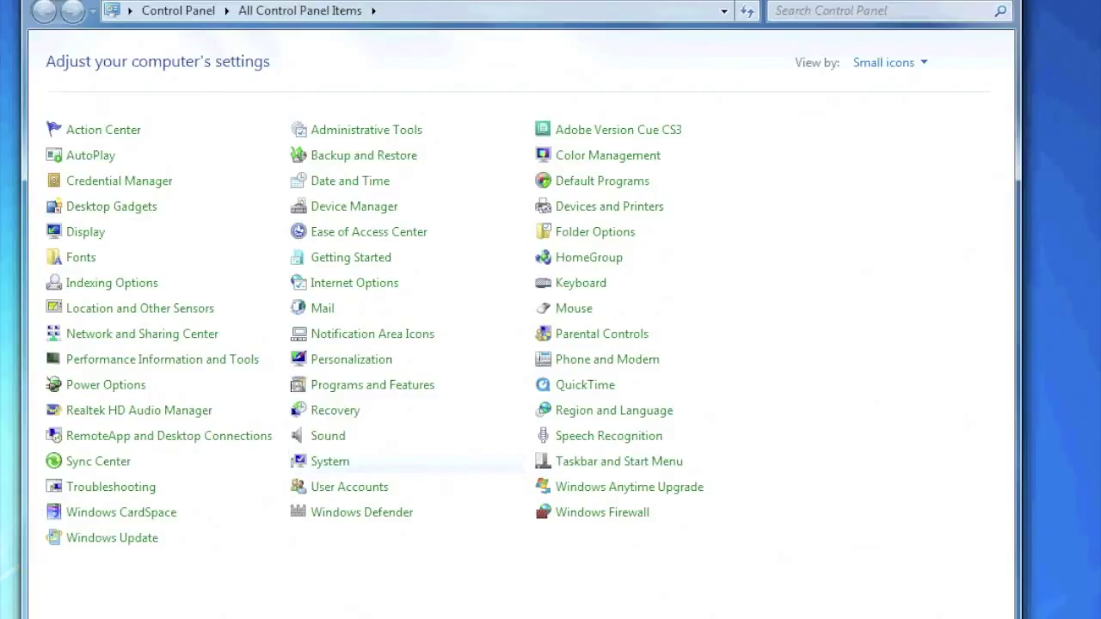
key(super)
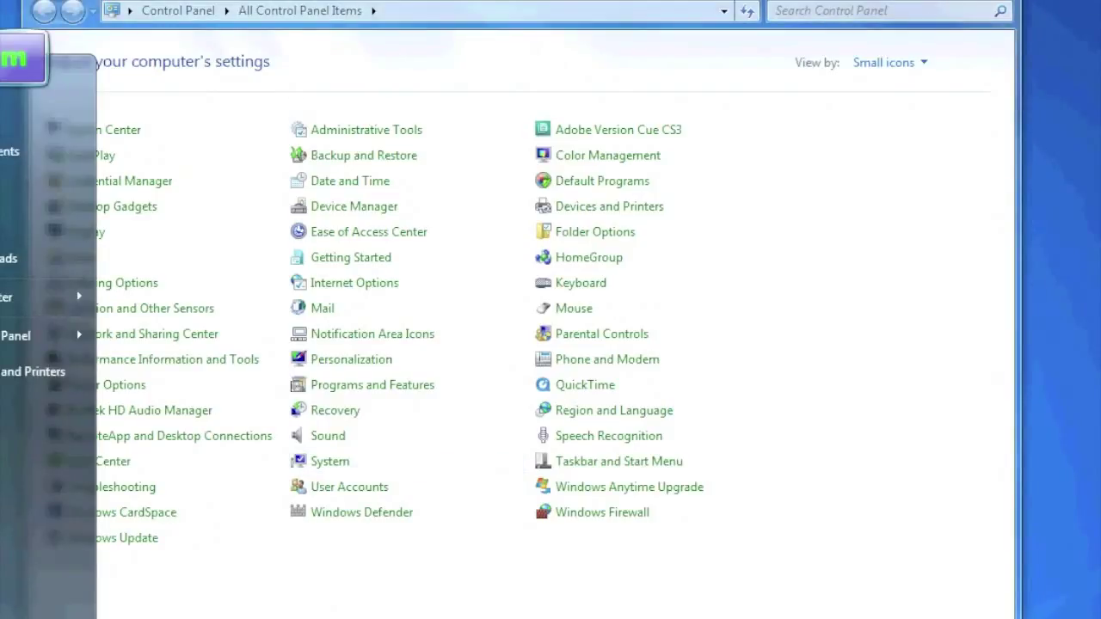
key(Return)
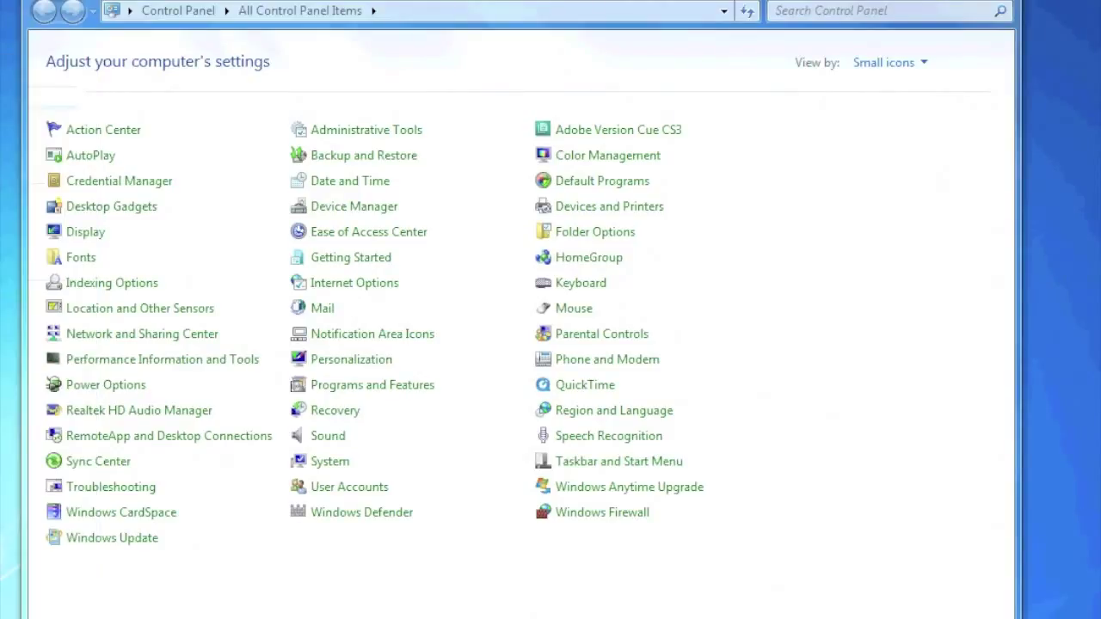
Dismiss the error and choose Soundcard Input as the Input Device in SHOUTcast Source.
click(727, 385)
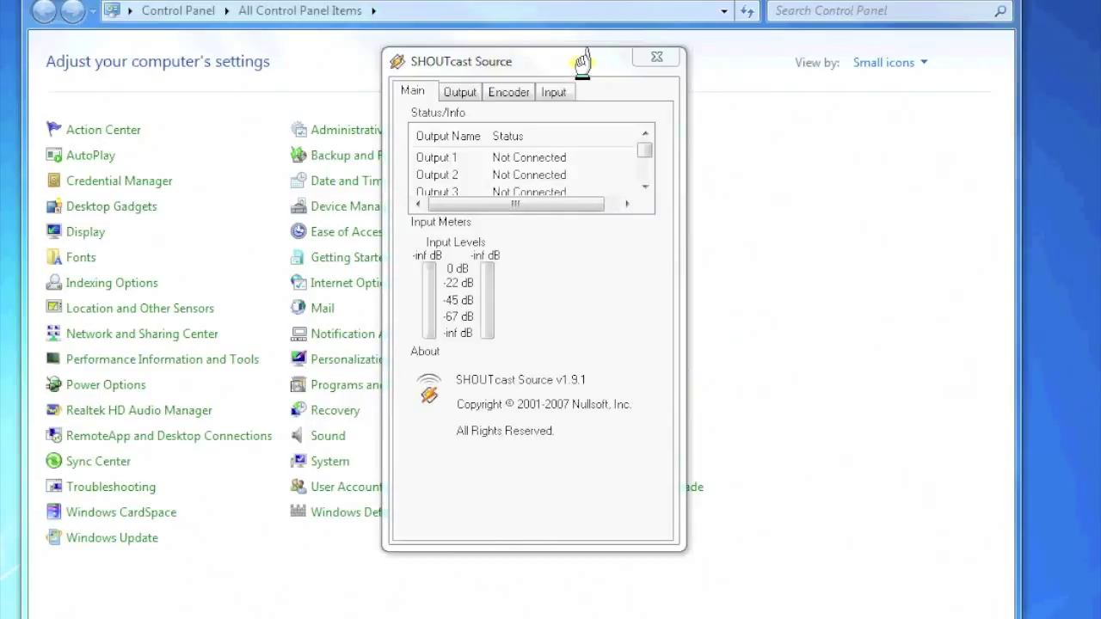
drag(582, 62, 551, 64)
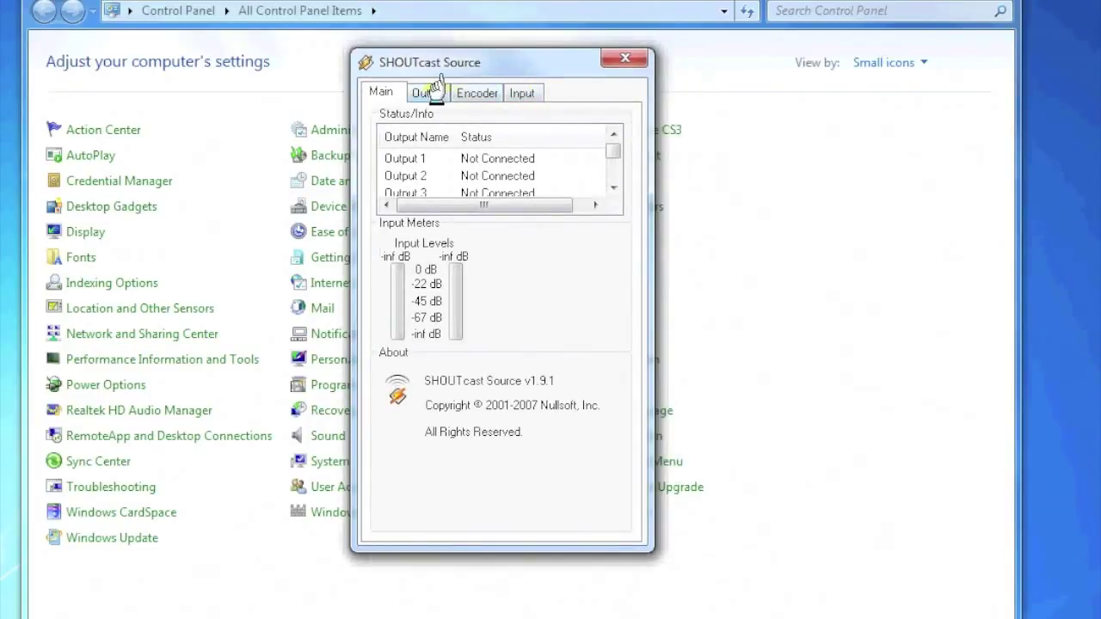
click(434, 91)
click(472, 91)
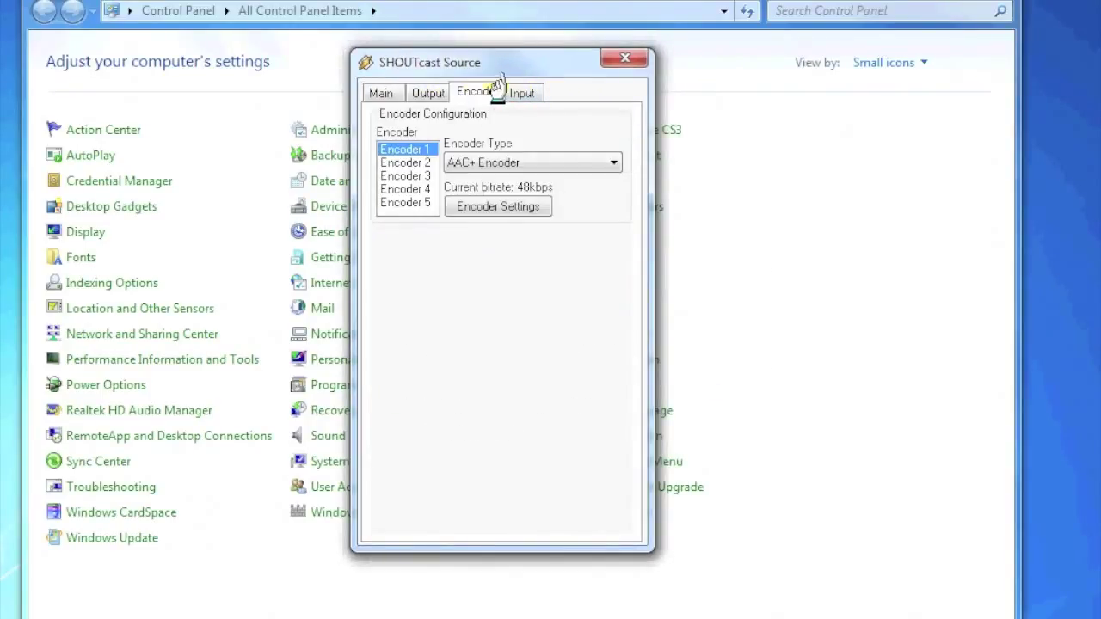
click(521, 92)
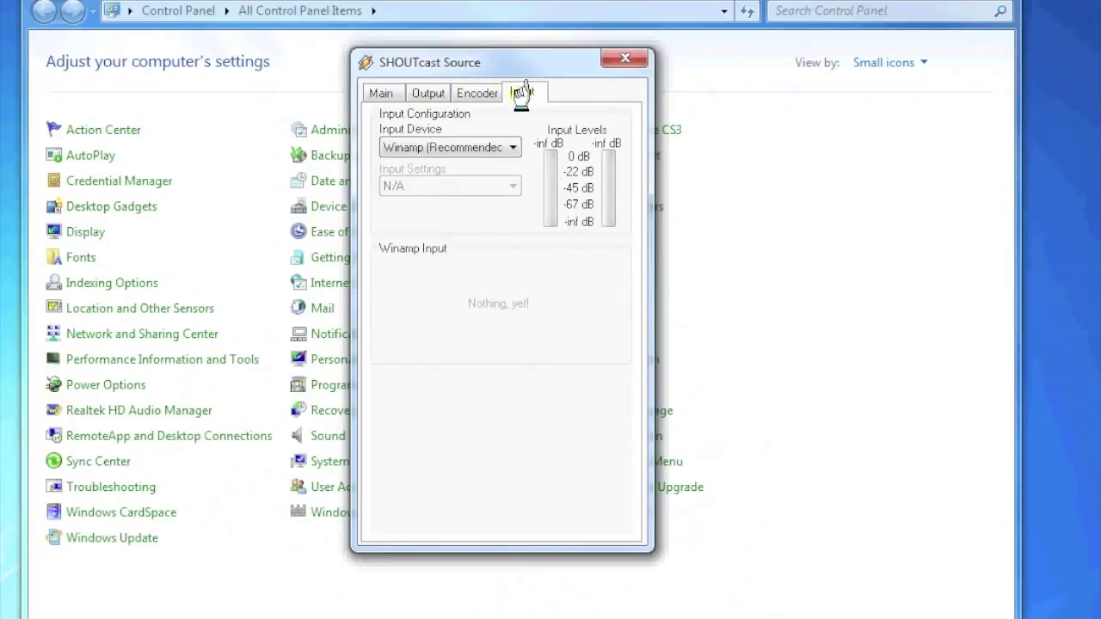
click(500, 148)
click(494, 177)
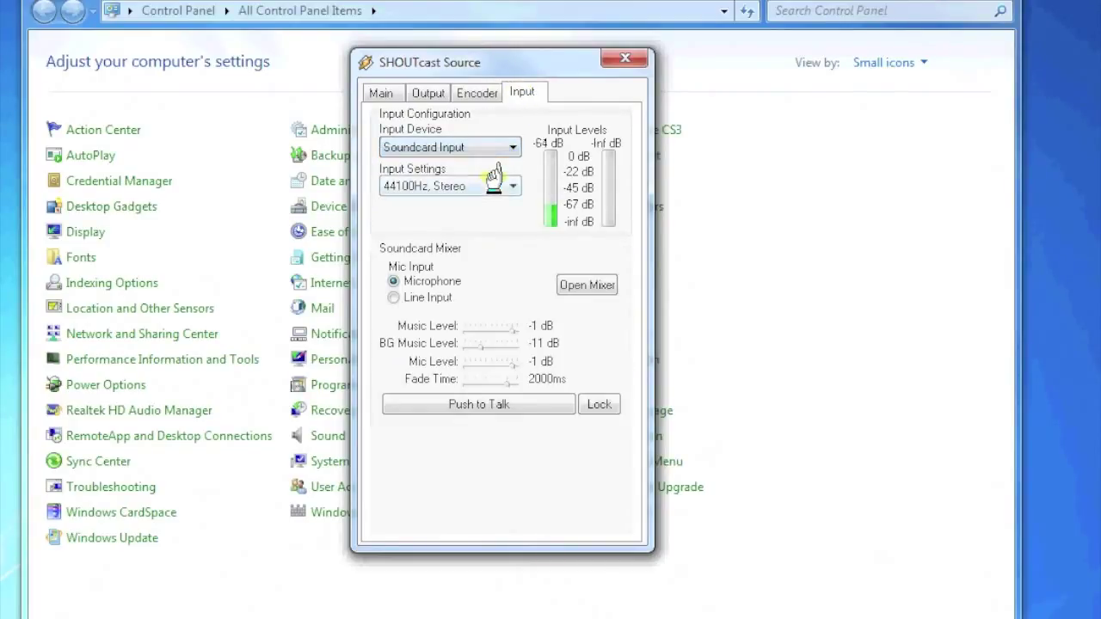